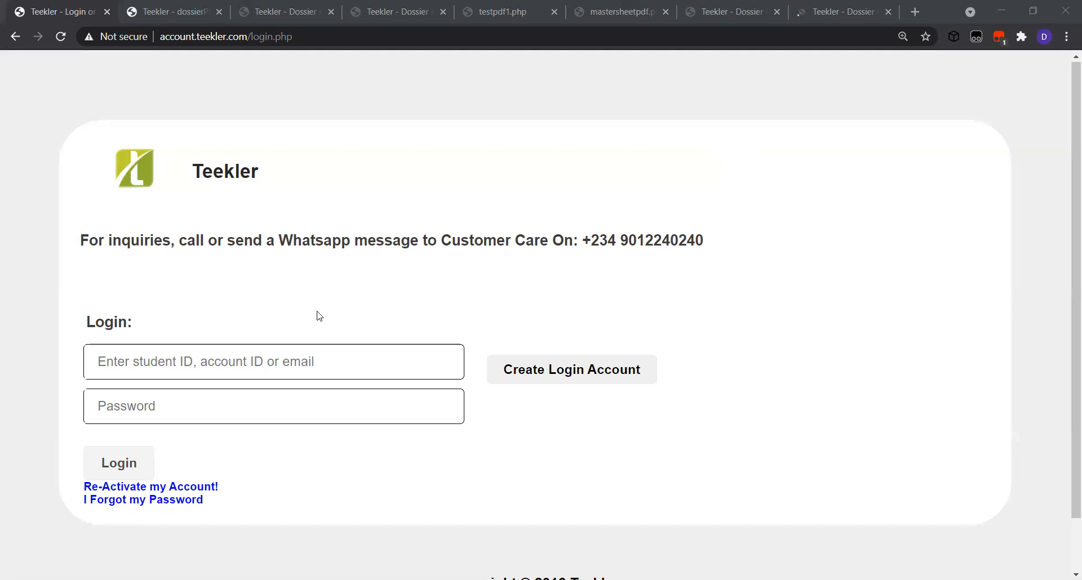
# Log in to Teekler with the saved email address and the account password
pyautogui.click(253, 360)
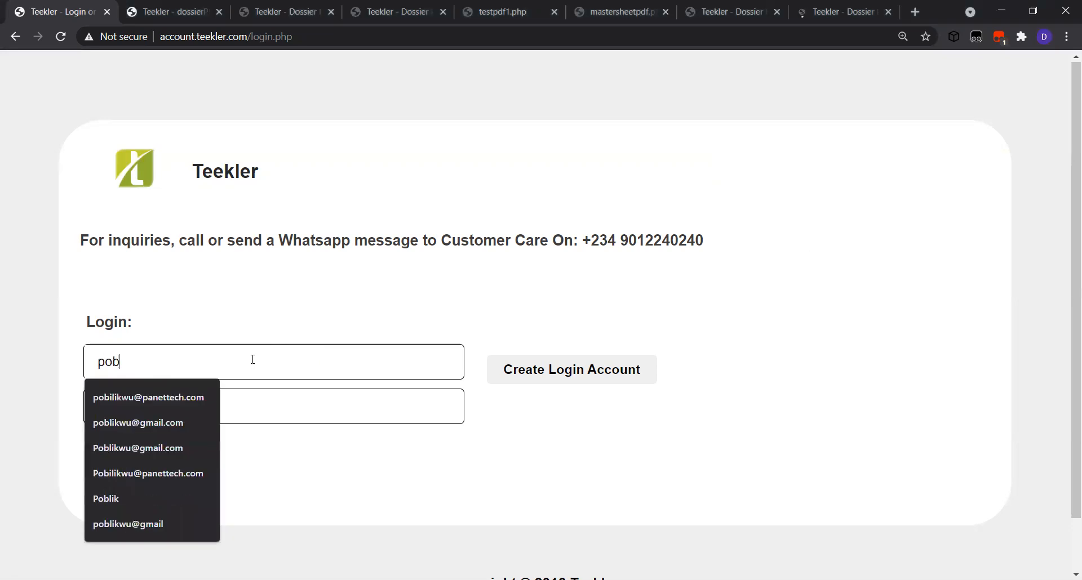
pyautogui.click(171, 419)
pyautogui.click(181, 410)
pyautogui.write('•')
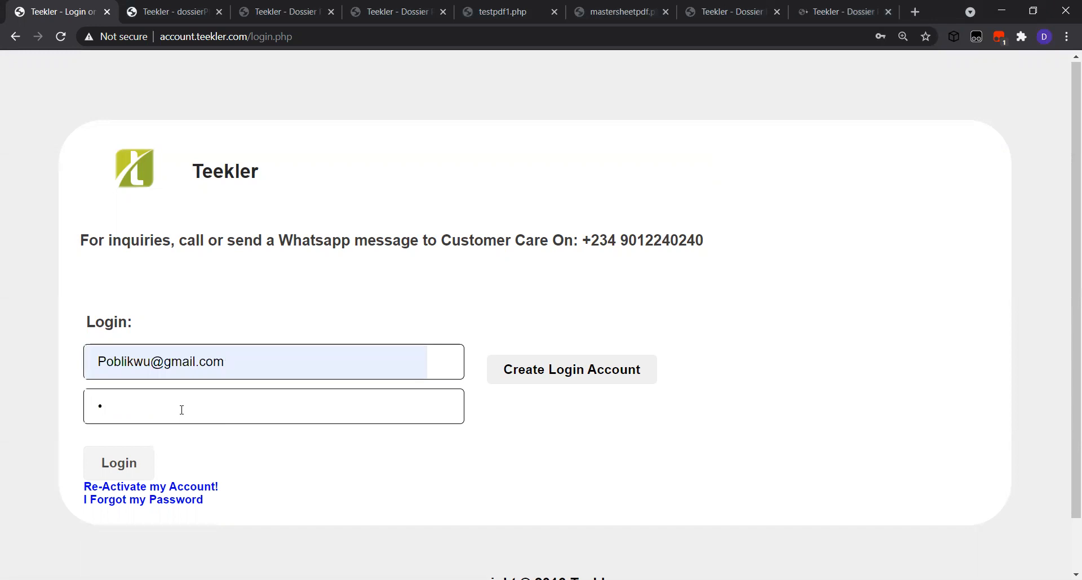
pyautogui.write('••••••')
pyautogui.click(112, 467)
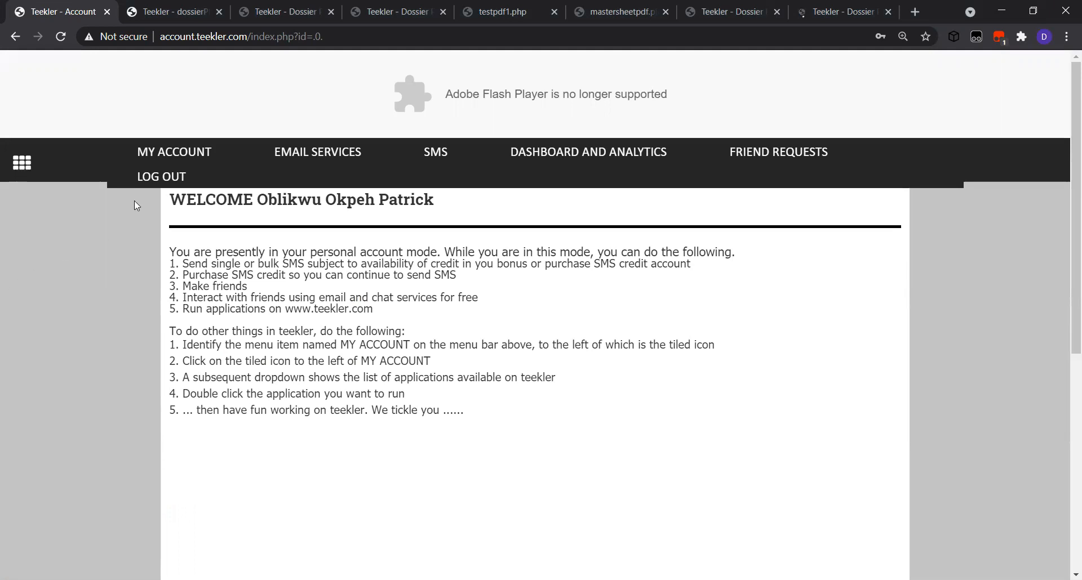
# Choose Heritage Creativity Schools from the dossierPlus organisation list
pyautogui.click(175, 13)
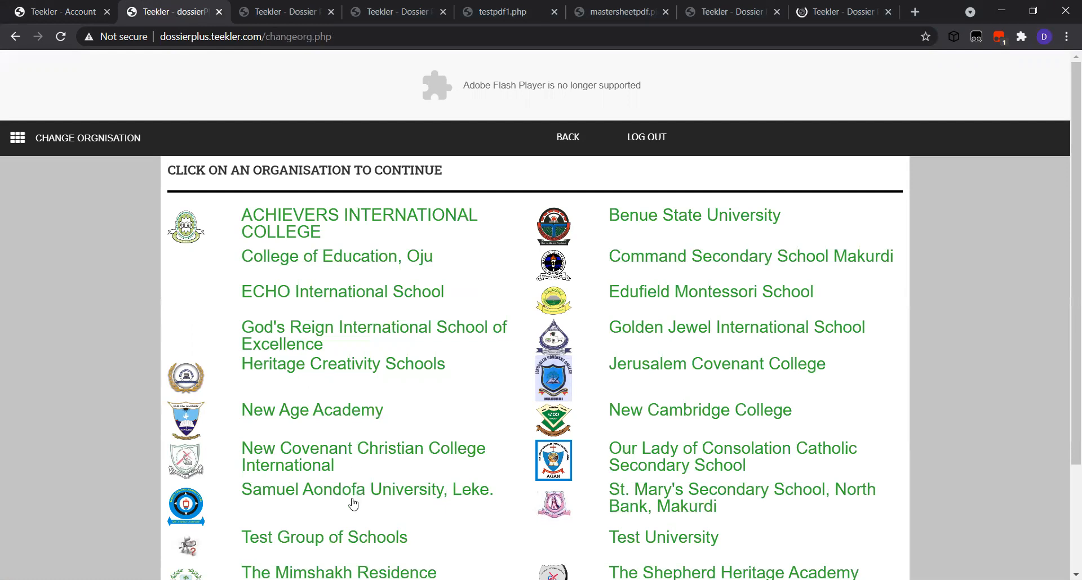
pyautogui.click(363, 369)
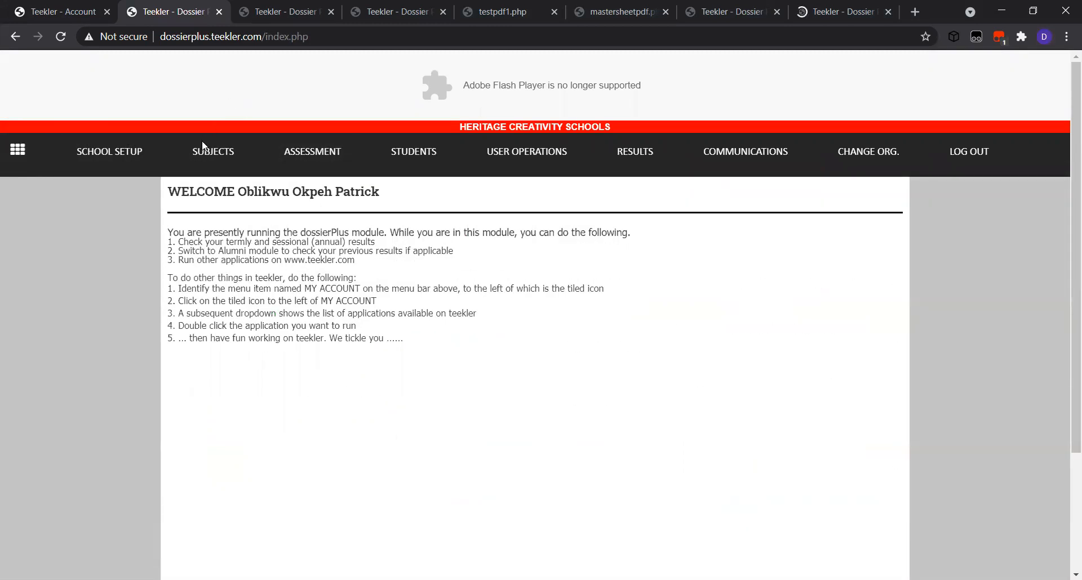
# Review the Assessment, Students, User Operations, Results and Communications menus, then show the SS 1 PEACE student edit page
pyautogui.moveTo(298, 159)
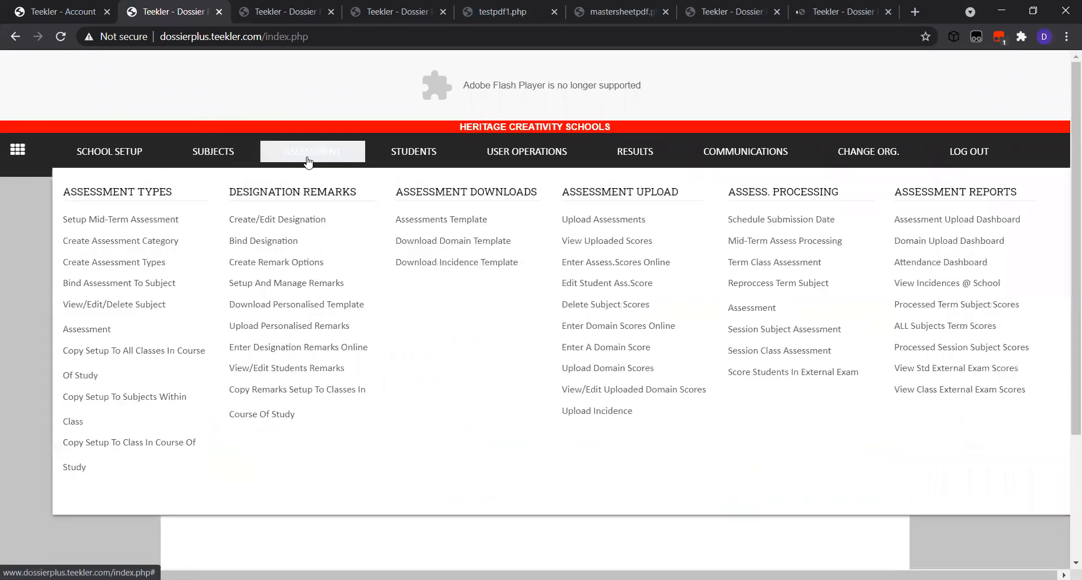
pyautogui.moveTo(414, 164)
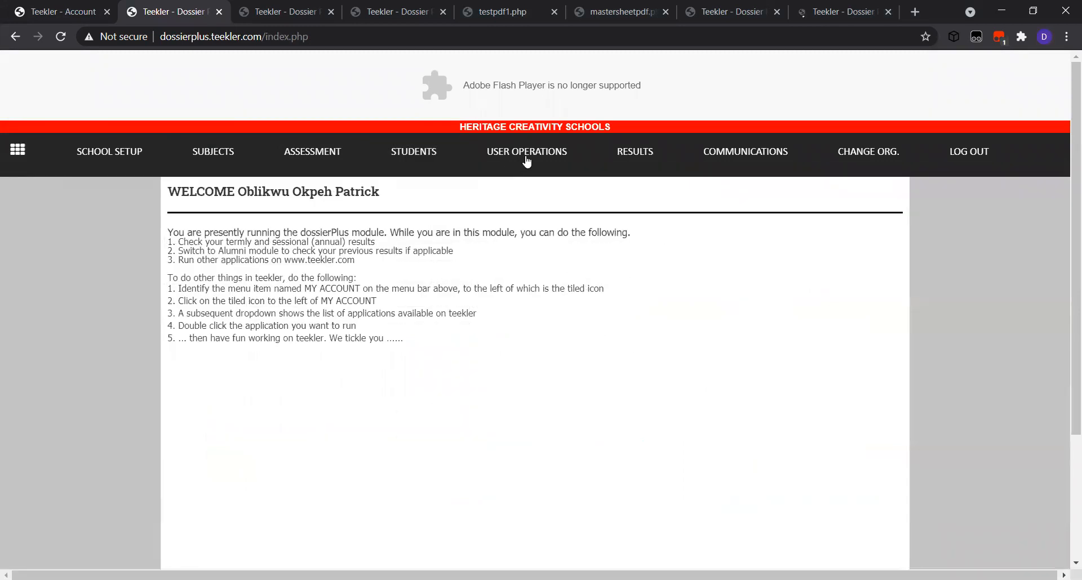
pyautogui.moveTo(528, 160)
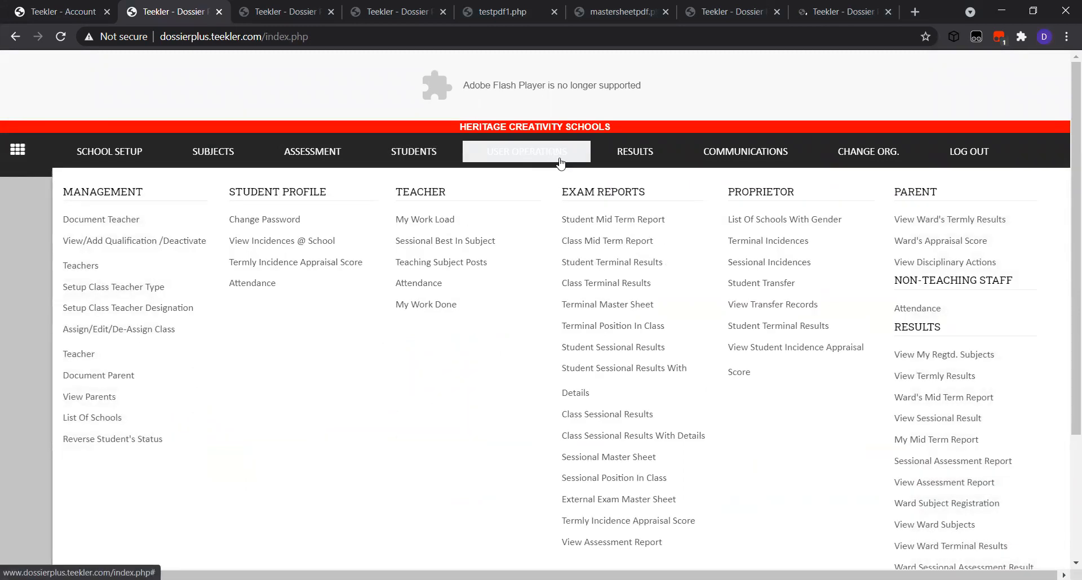
pyautogui.moveTo(637, 160)
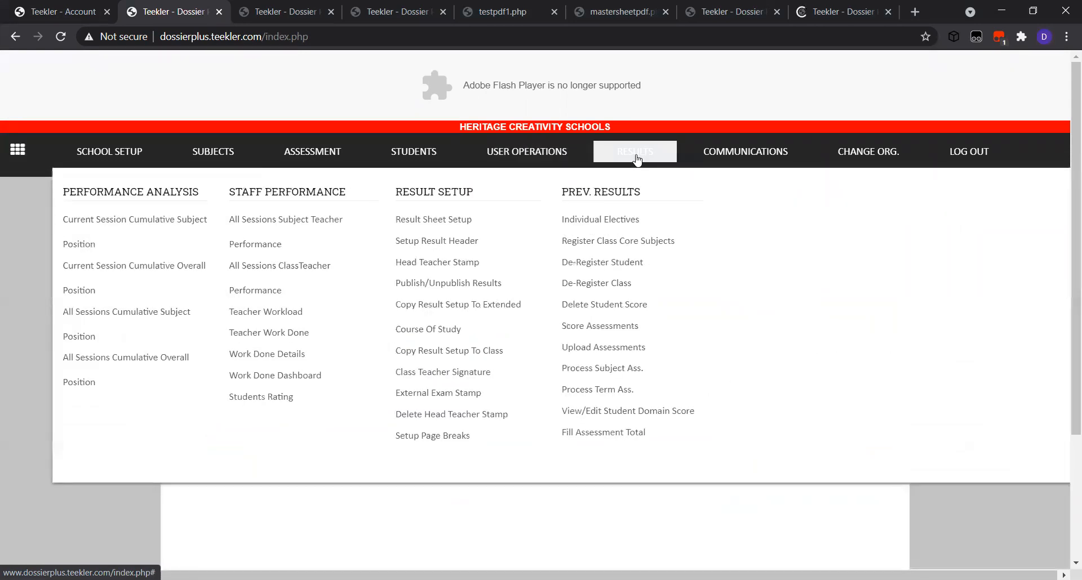
pyautogui.moveTo(724, 161)
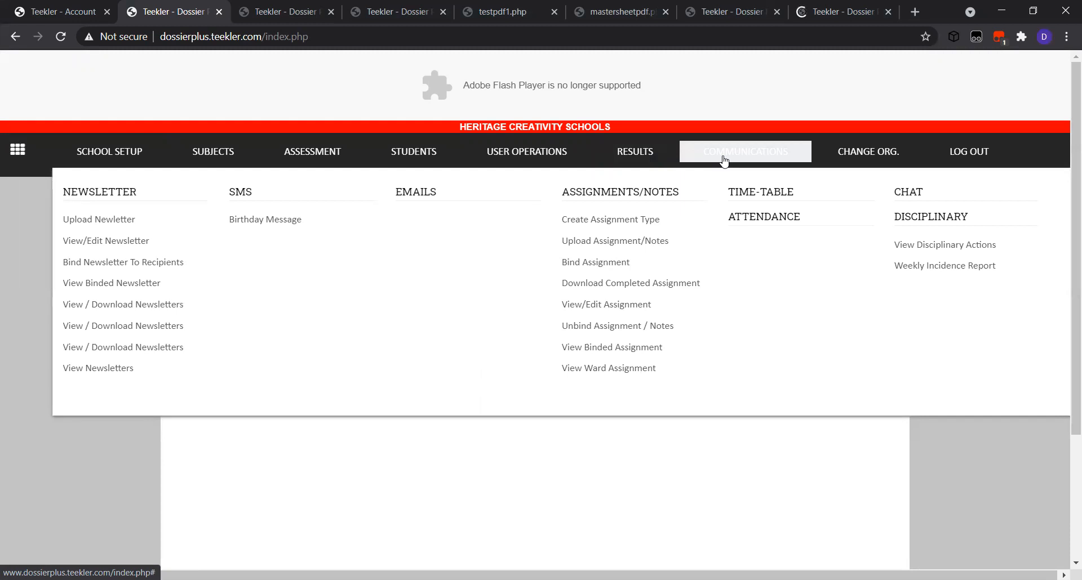
pyautogui.press('Tab')
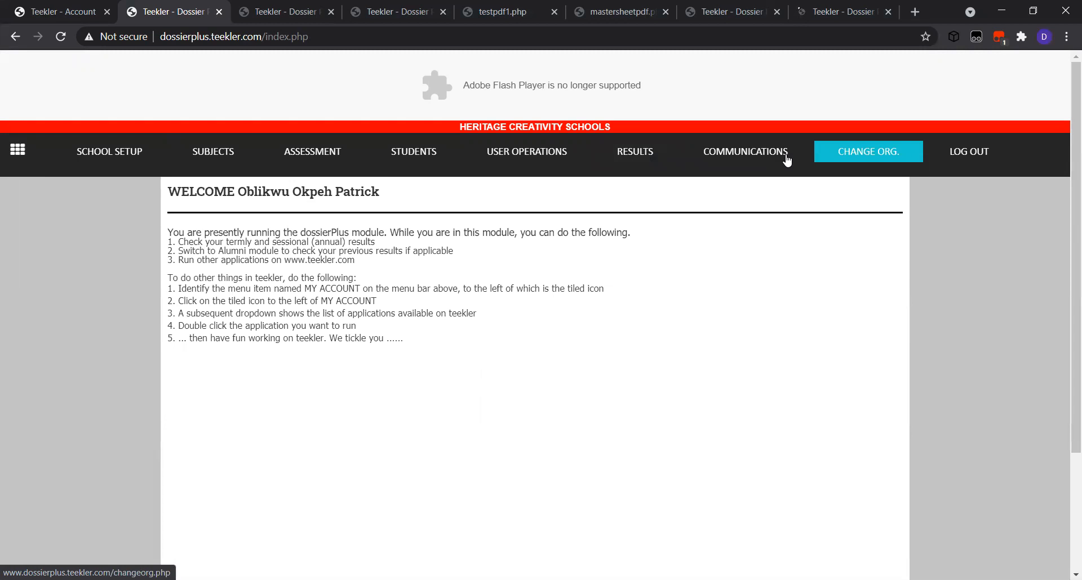
pyautogui.click(276, 14)
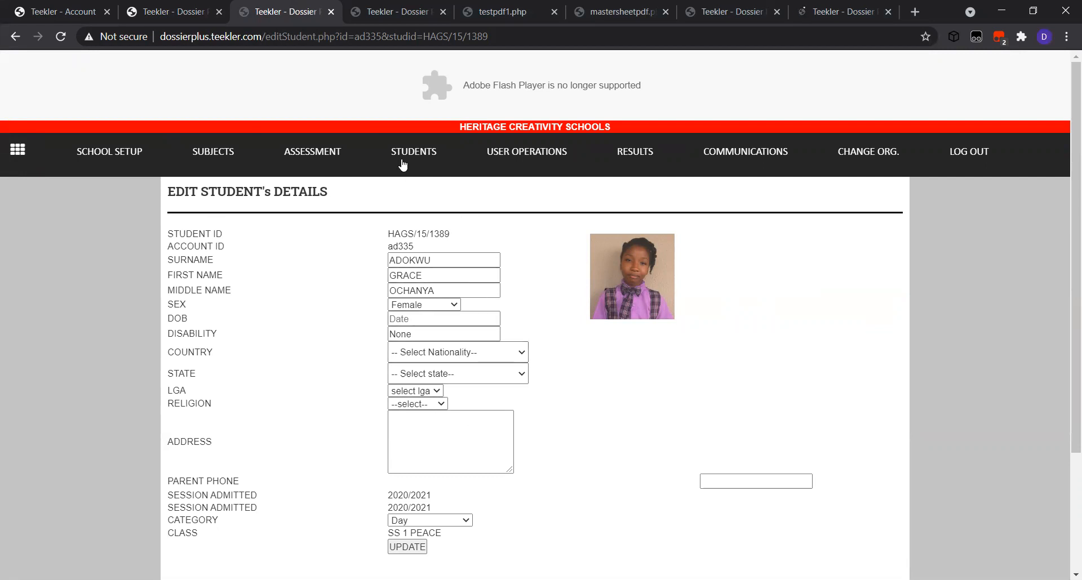
# Show the Enter Results Online page with SS 1 PEACE Civic Education exam scores
pyautogui.moveTo(283, 160)
pyautogui.click(404, 15)
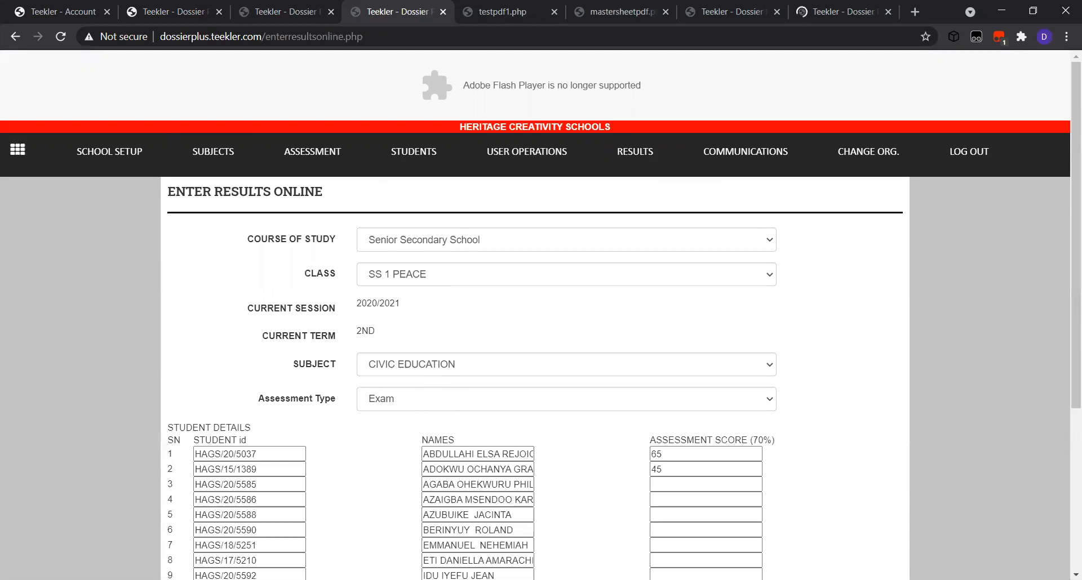
# Enter 65 as the third student's Civic Education exam score, then view the termly dossier PDF
pyautogui.scroll(-4, 1075, 575)
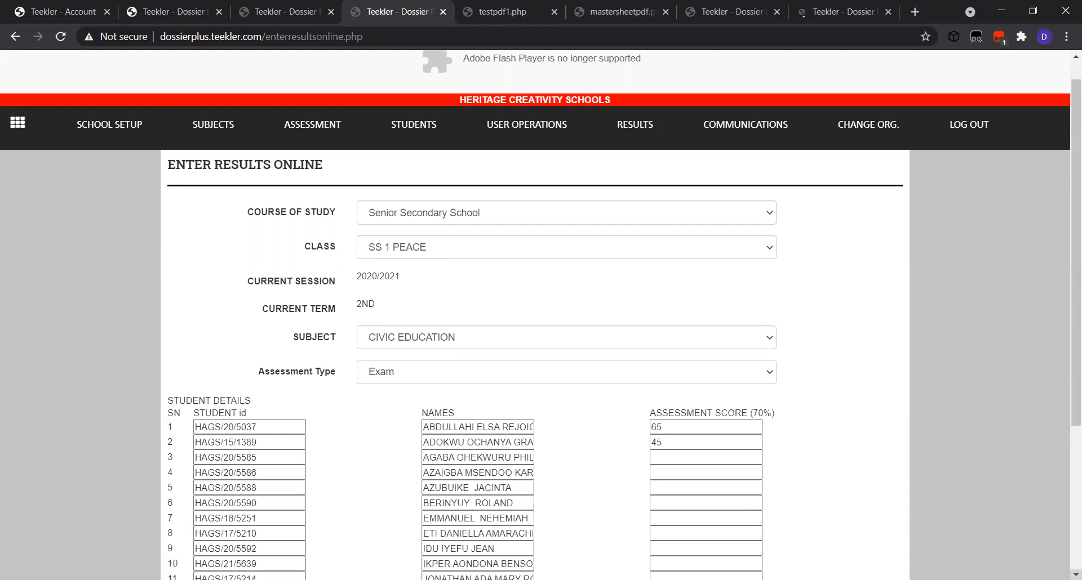
pyautogui.scroll(-1, 536, 315)
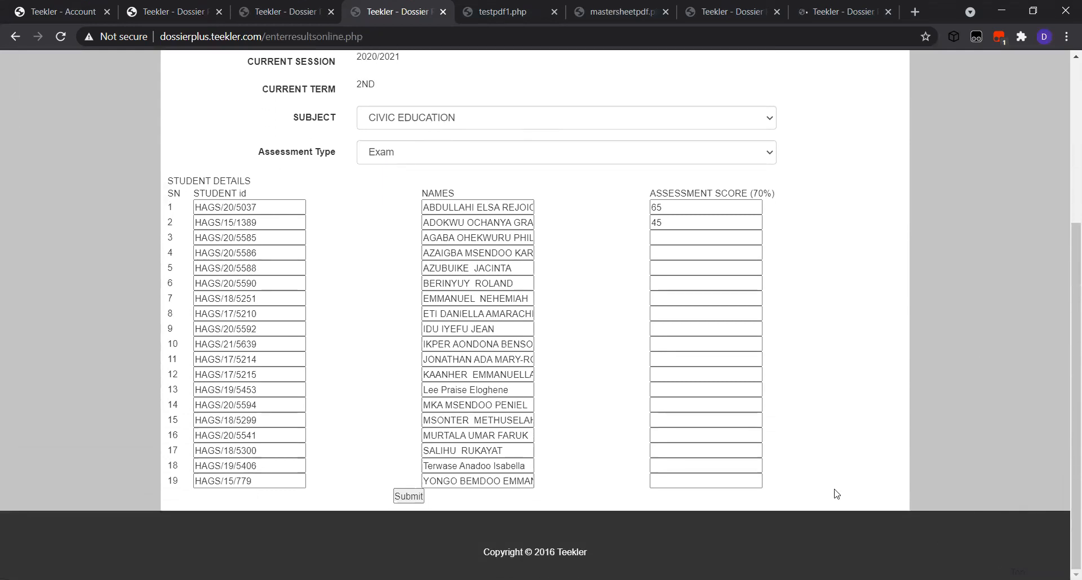
pyautogui.click(668, 239)
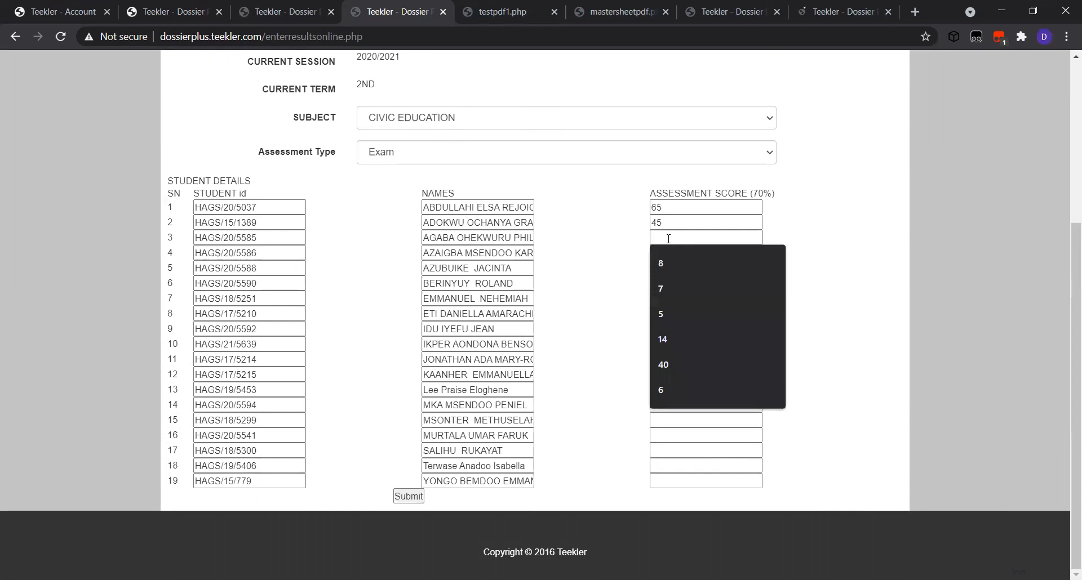
pyautogui.write('65')
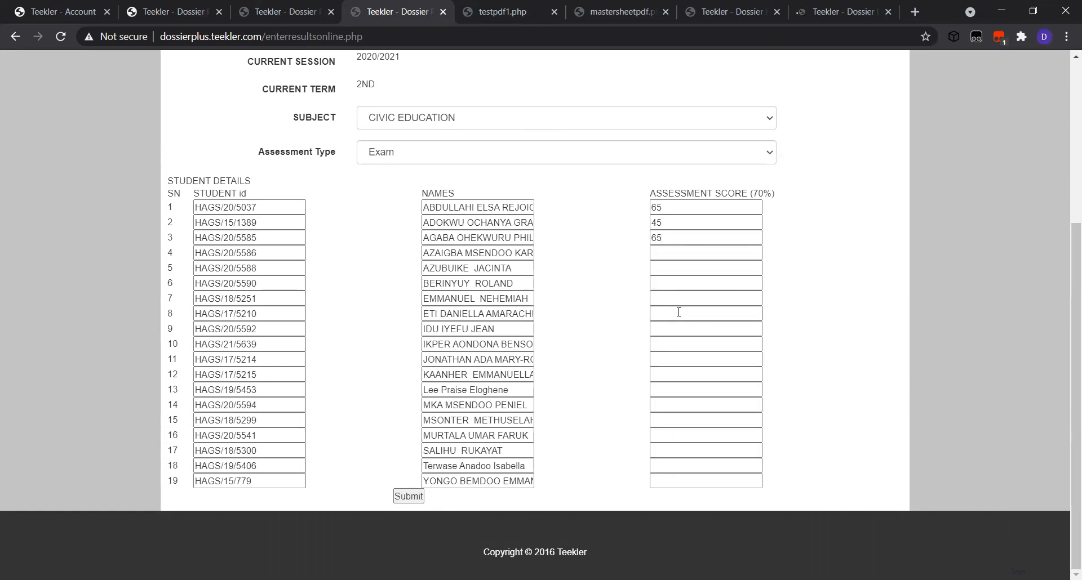
pyautogui.click(670, 256)
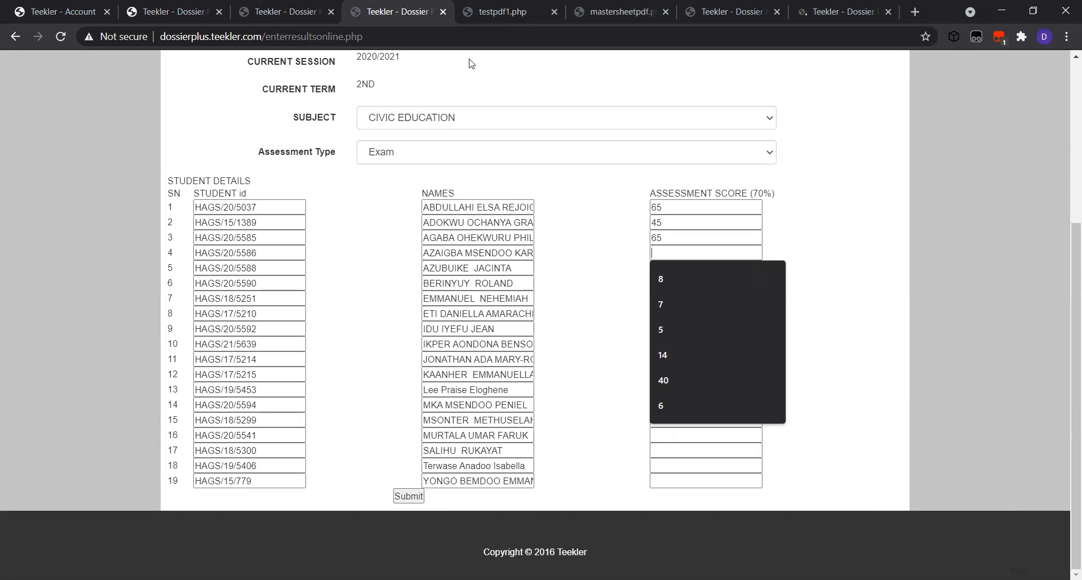
pyautogui.click(501, 12)
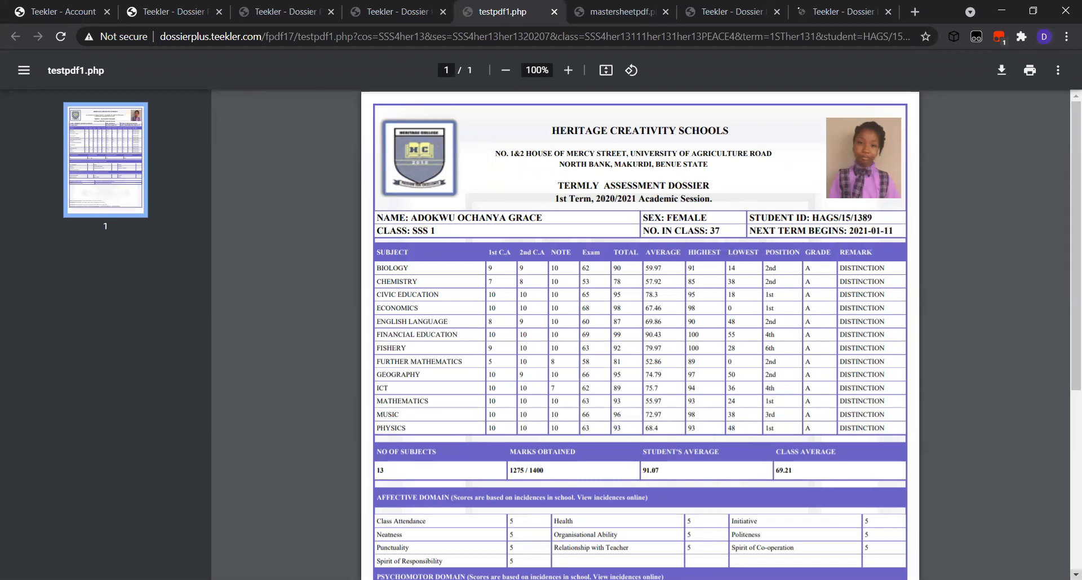
# Scroll through the testpdf1.php report card, then return to the Enter Results Online page
pyautogui.scroll(-3, 640, 335)
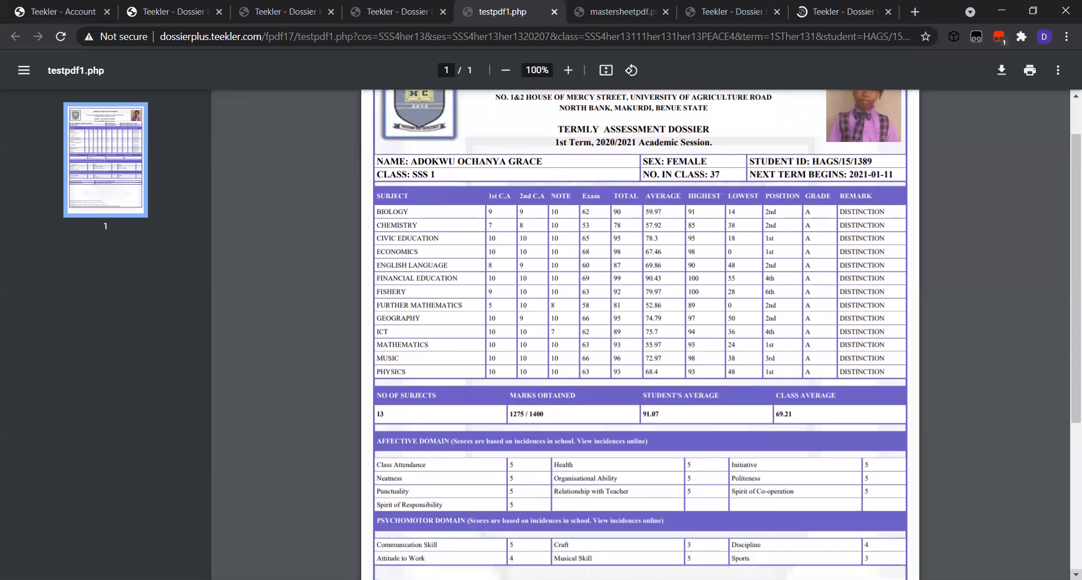
pyautogui.scroll(-1, 639, 335)
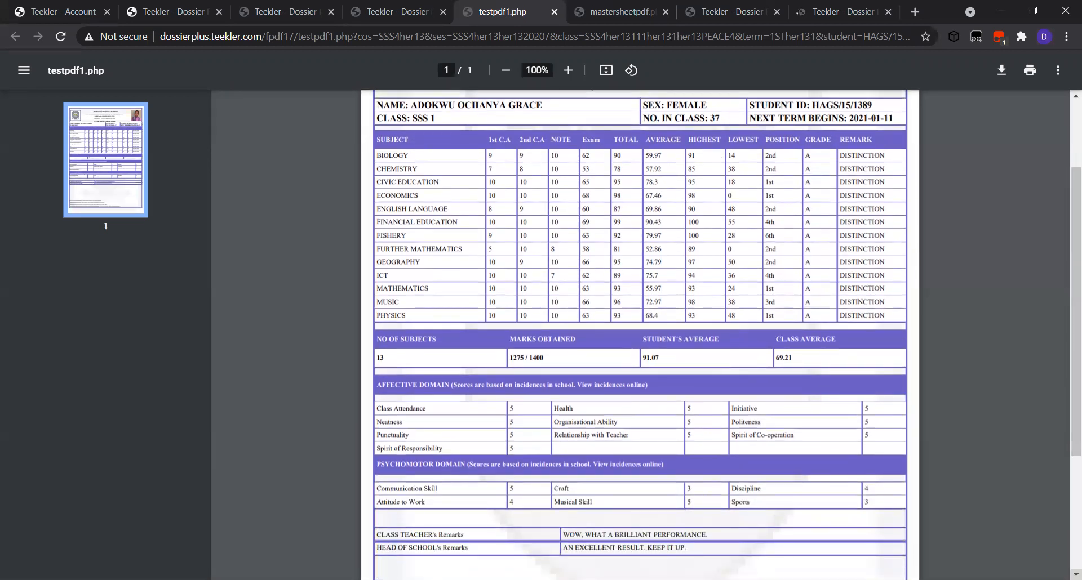
pyautogui.scroll(-1, 639, 335)
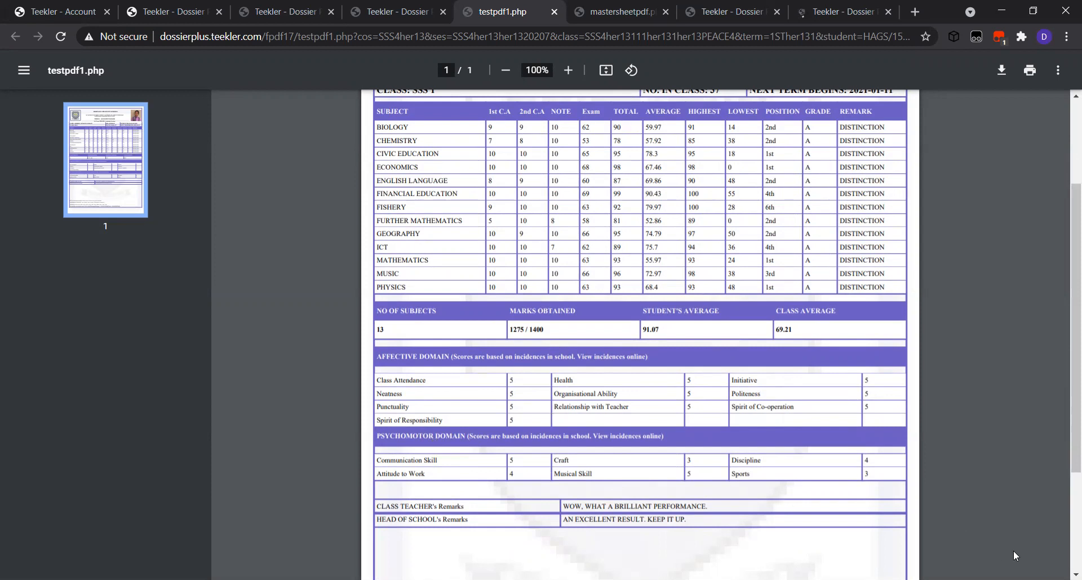
pyautogui.click(1076, 575)
pyautogui.click(1076, 575)
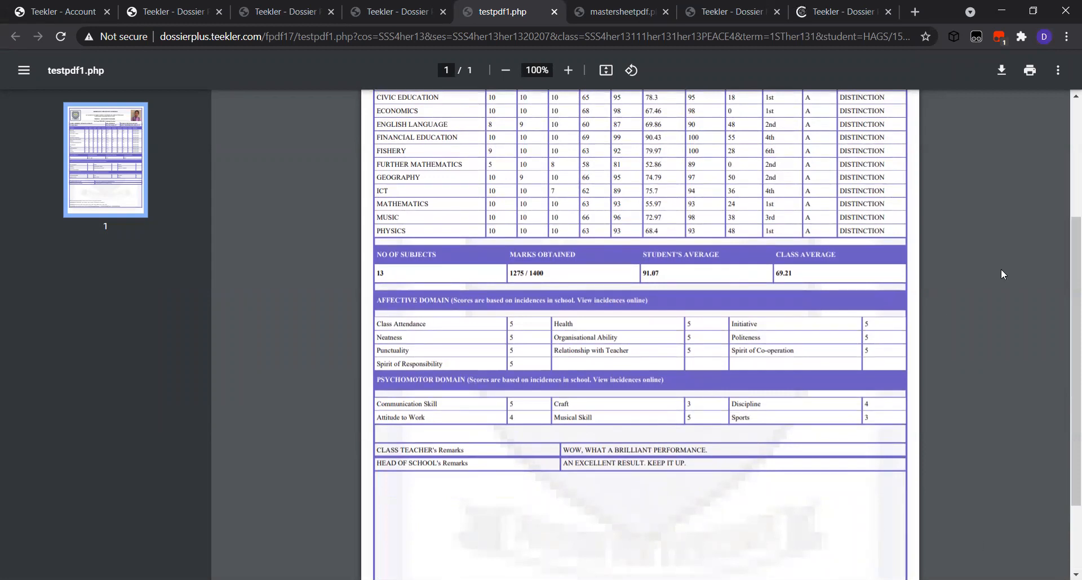
pyautogui.click(1065, 101)
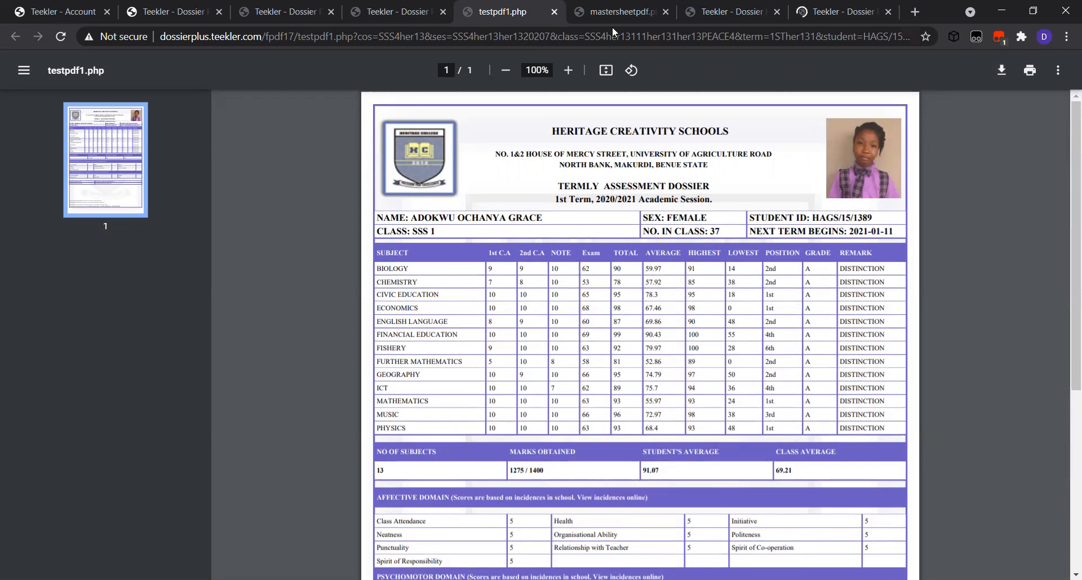
pyautogui.click(405, 18)
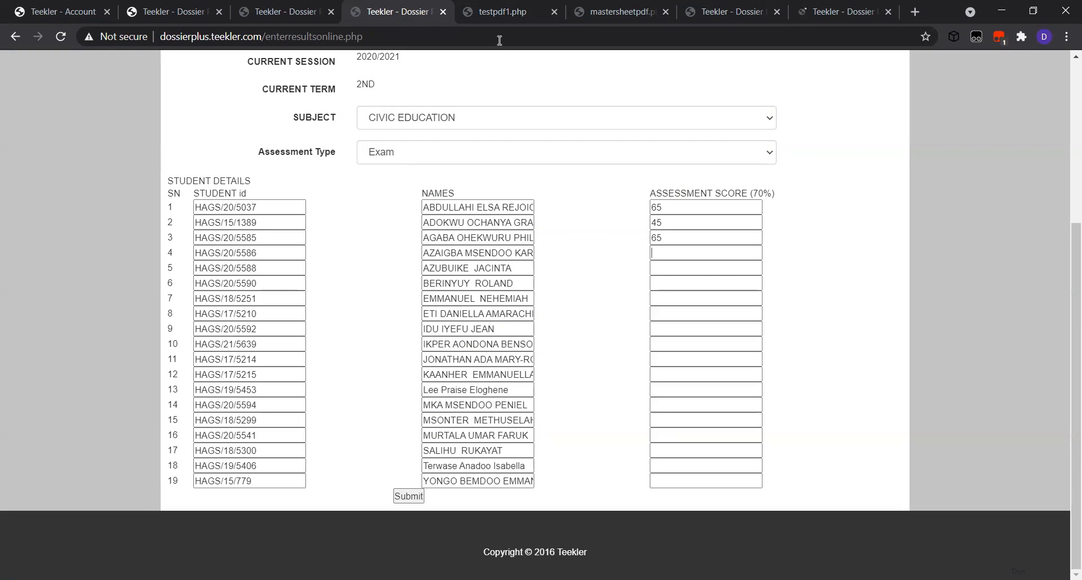
# Show the SS 1 PEACE 1st Term master sheet PDF with totals, averages and positions
pyautogui.click(511, 18)
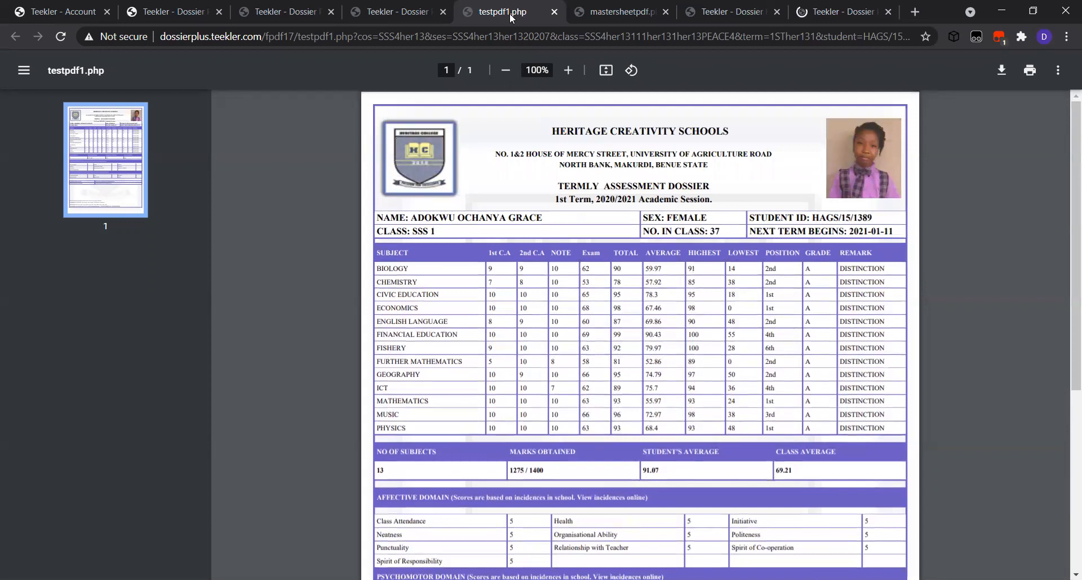
pyautogui.click(605, 17)
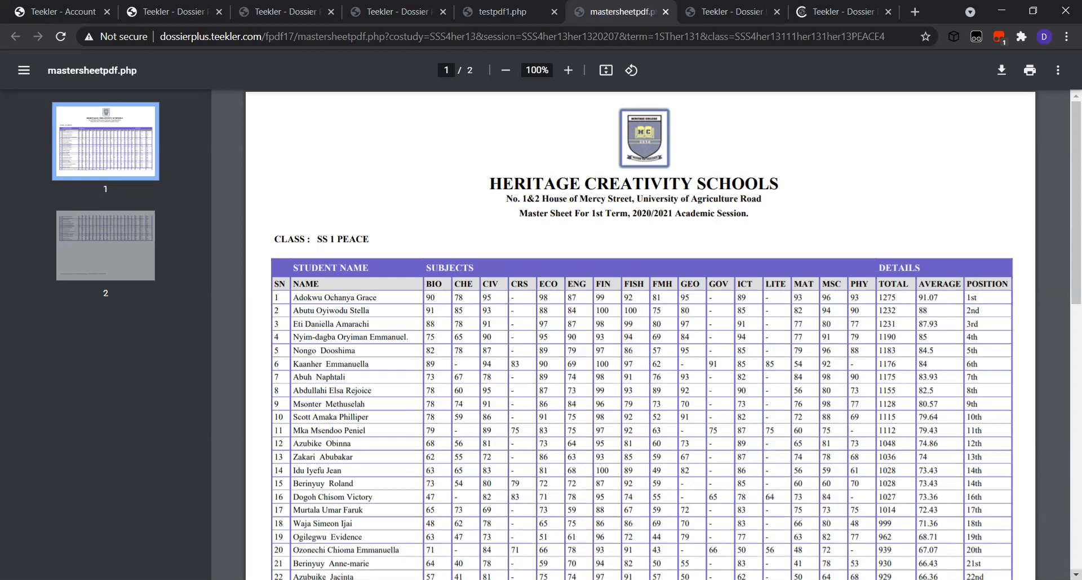
# Scroll through the master sheet PDF, then show the SS 1 PEACE Student's Attendance page
pyautogui.click(1075, 574)
pyautogui.click(1076, 574)
pyautogui.click(1075, 574)
pyautogui.click(1075, 574)
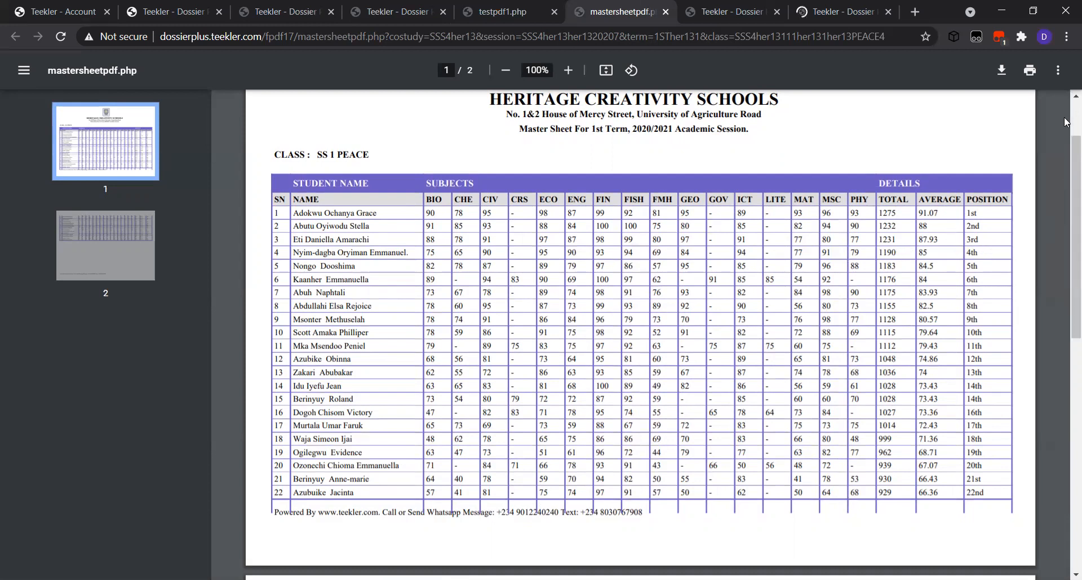
pyautogui.scroll(2, 1065, 122)
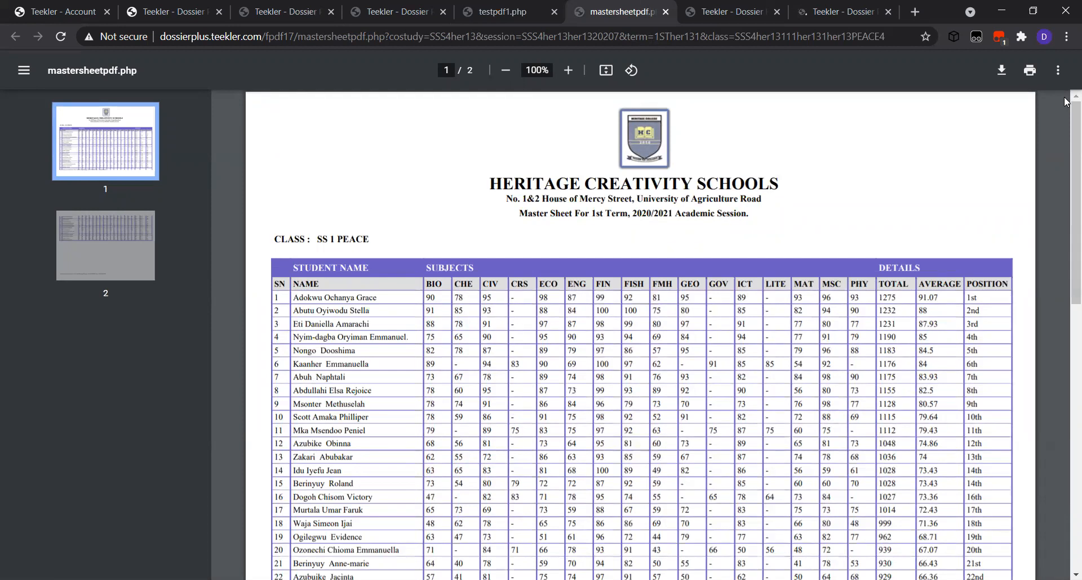
pyautogui.click(731, 13)
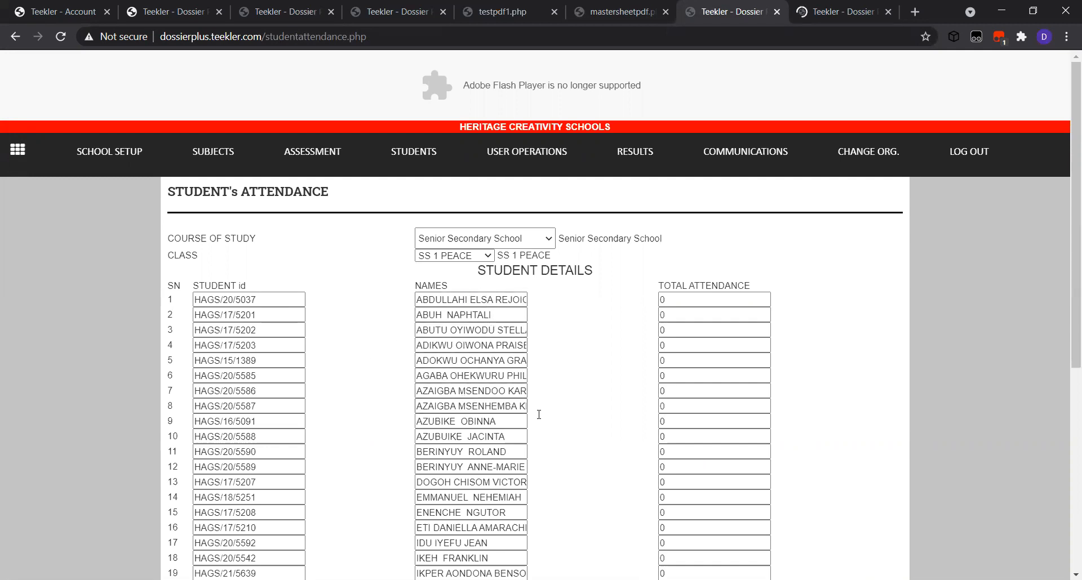
# Change the attendance page's Class filter to SS 1 PURITY, listing its 18 students
pyautogui.click(1075, 575)
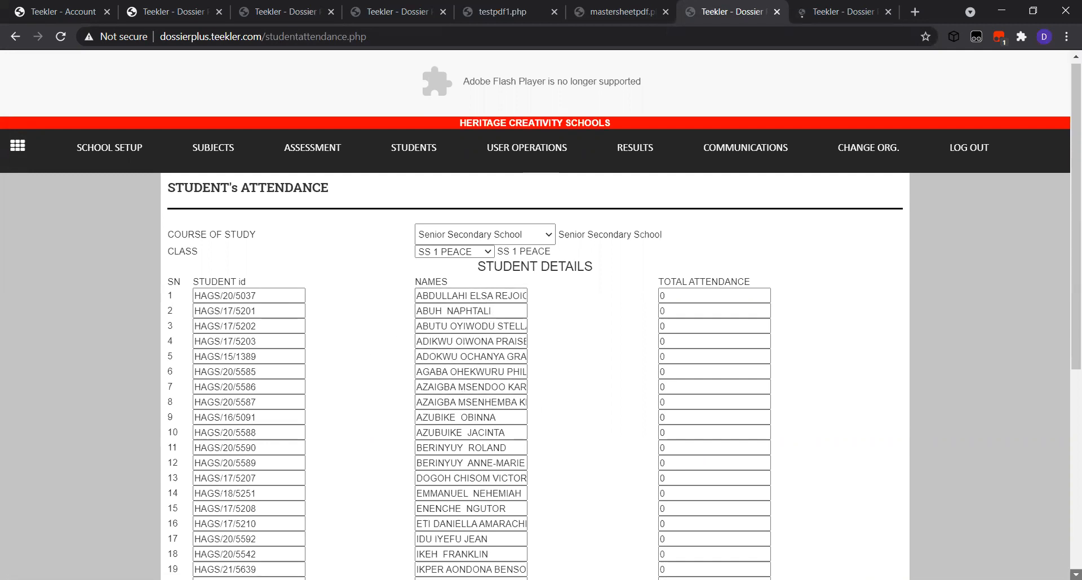
pyautogui.scroll(-2, 540, 315)
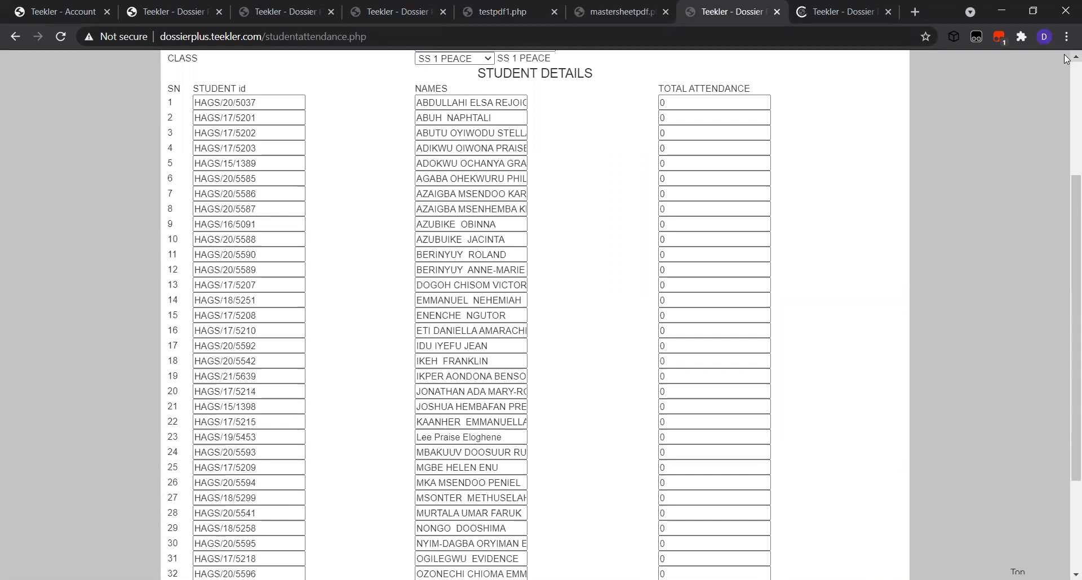
pyautogui.scroll(1, 1065, 55)
pyautogui.scroll(1, 1065, 58)
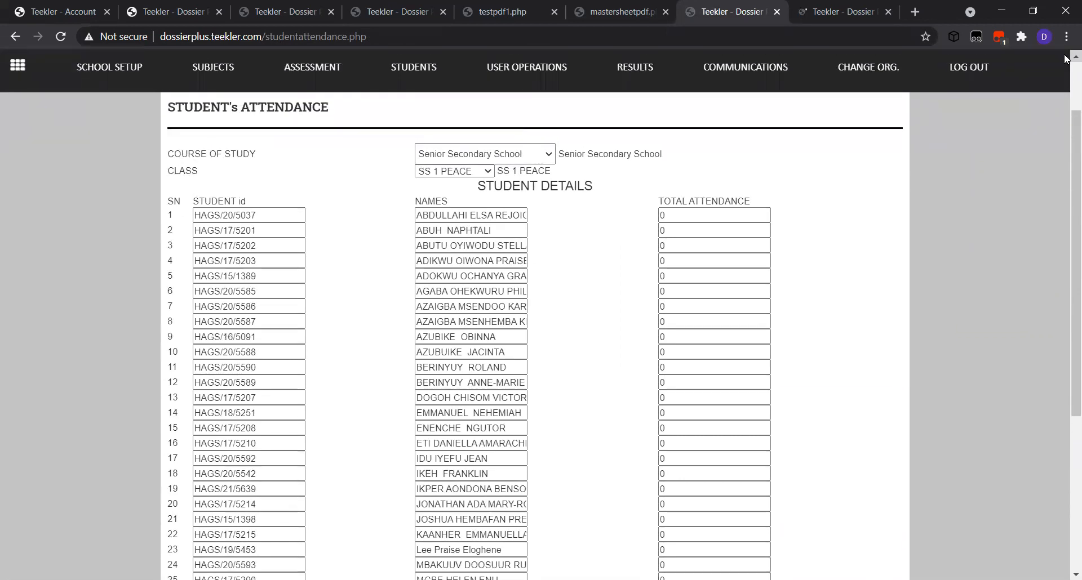
pyautogui.scroll(1, 1065, 58)
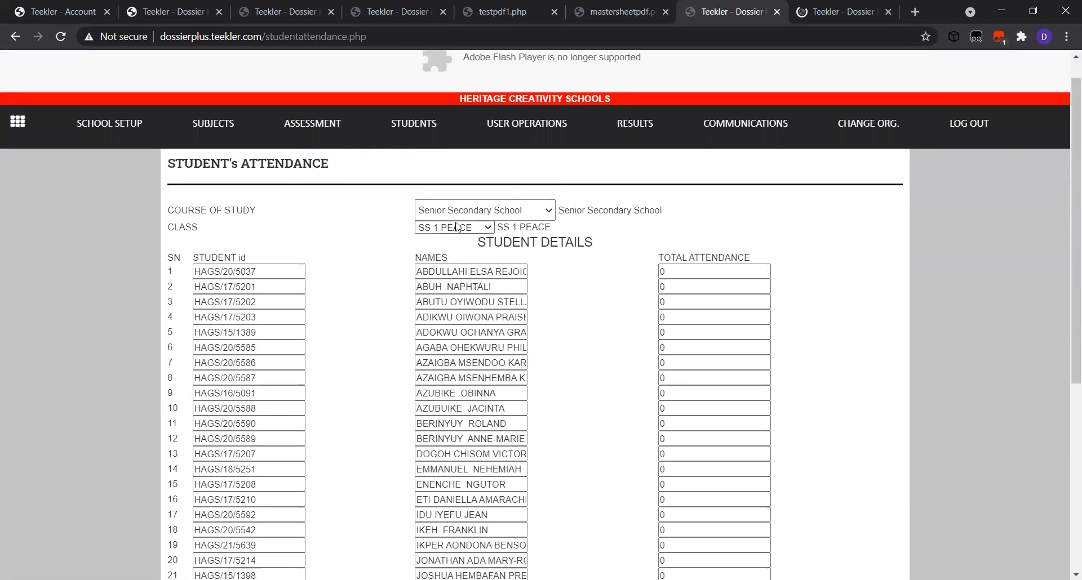
pyautogui.click(456, 227)
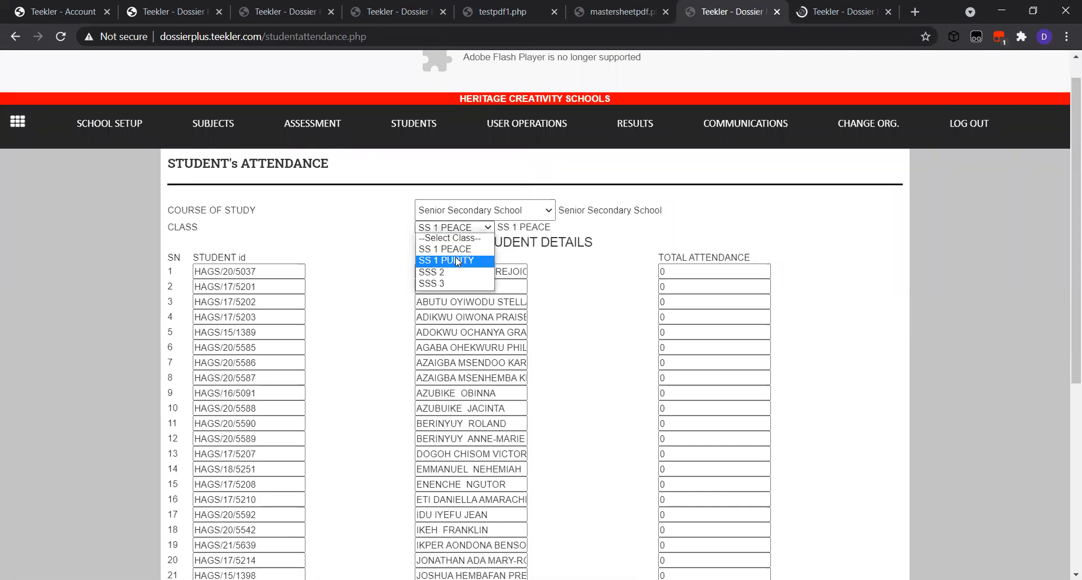
pyautogui.click(456, 261)
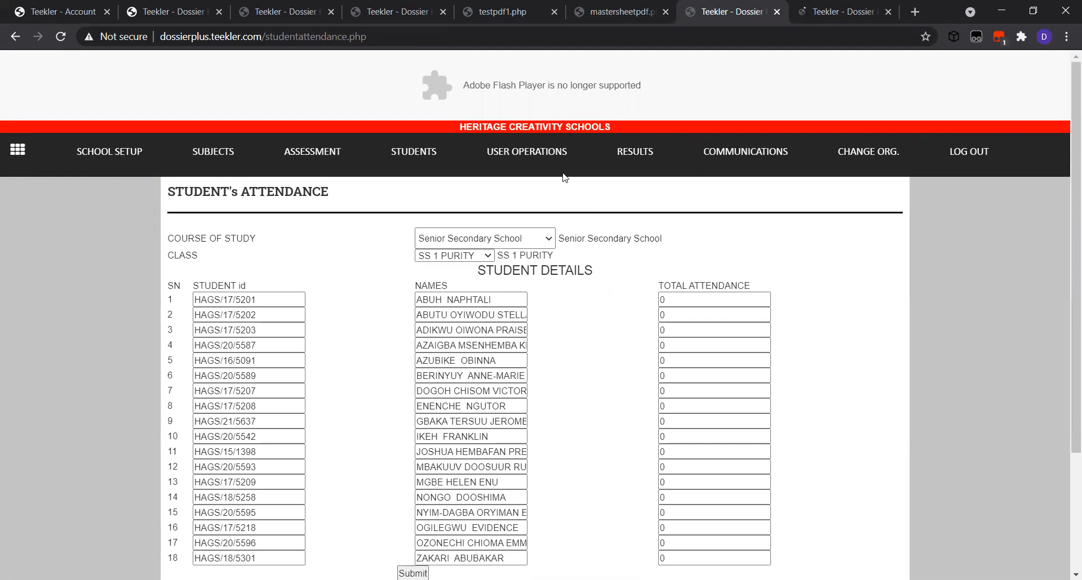
# Show the viewstudent.php tab with current-session student records by class
pyautogui.click(825, 13)
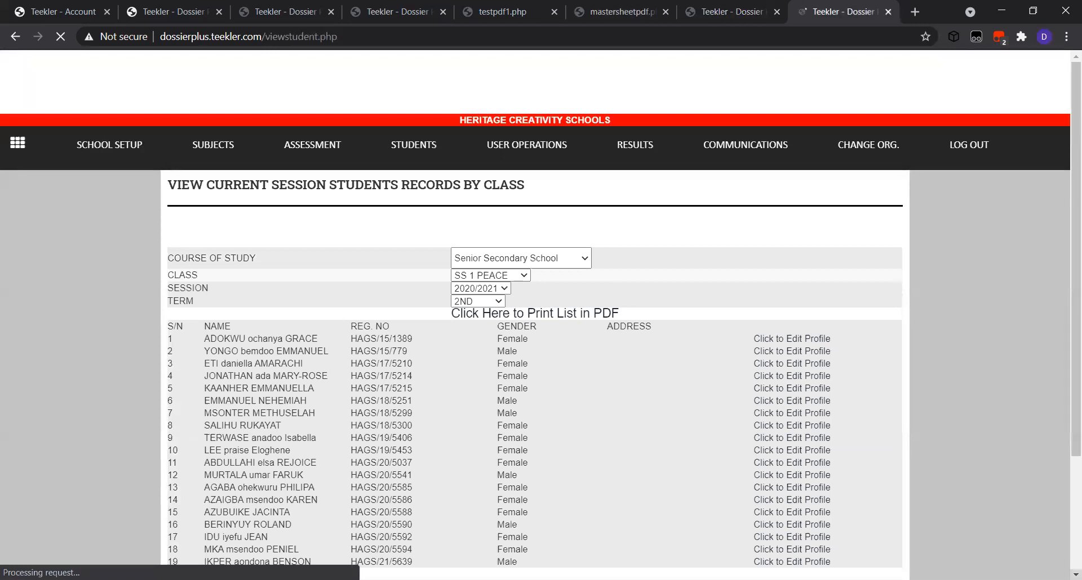
# Print the SS 1 PEACE 2020/2021 2nd term student records list to PDF
pyautogui.scroll(-3, 1075, 575)
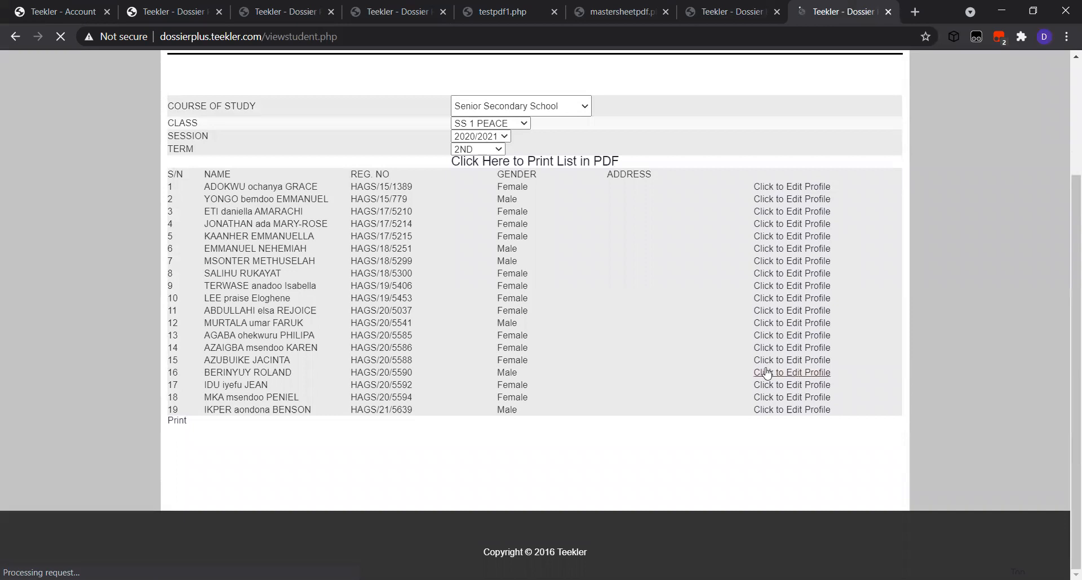
pyautogui.click(564, 162)
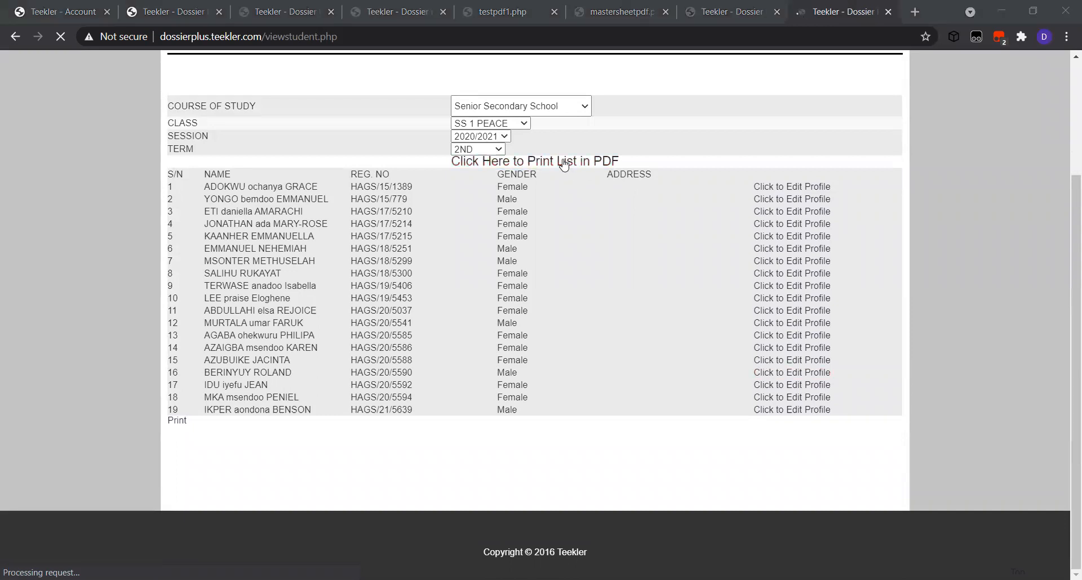